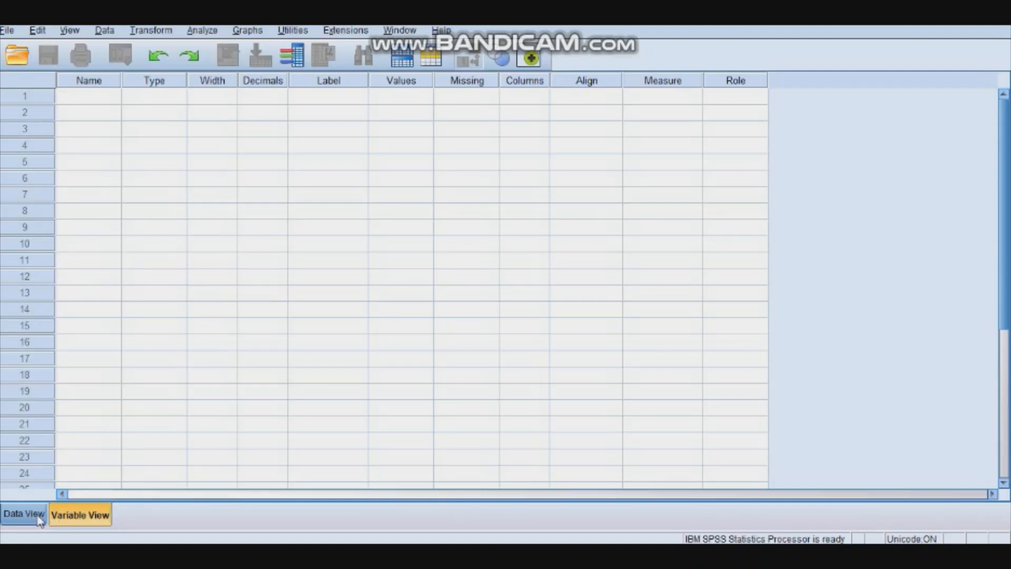
Look at the Data View and Variable View of the empty dataset
click(38, 517)
click(91, 519)
click(30, 516)
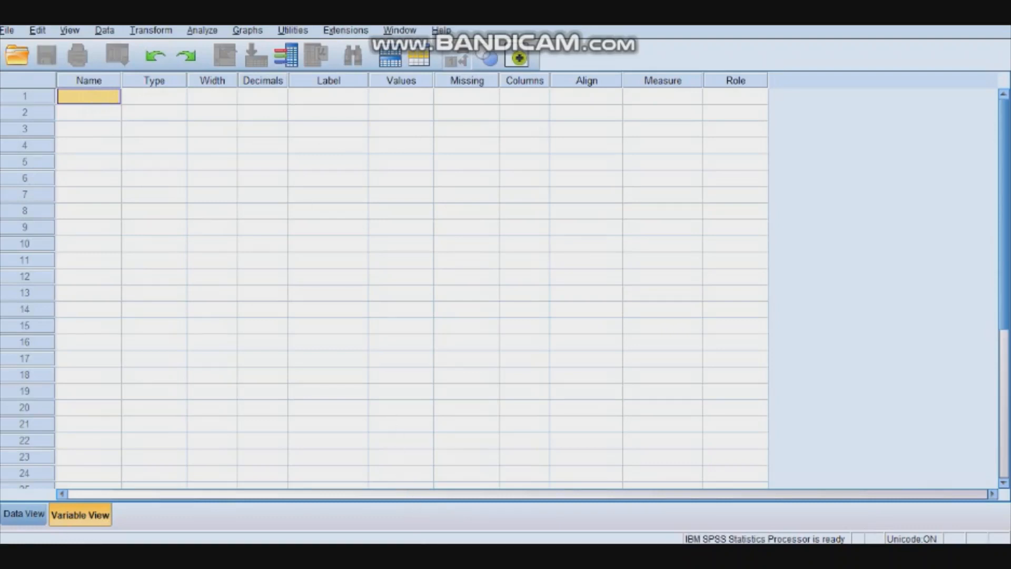
Look over the socio-demographic questions in the Word questionnaire and return to the untitled SPSS dataset
mouse_move(415, 553)
click(459, 511)
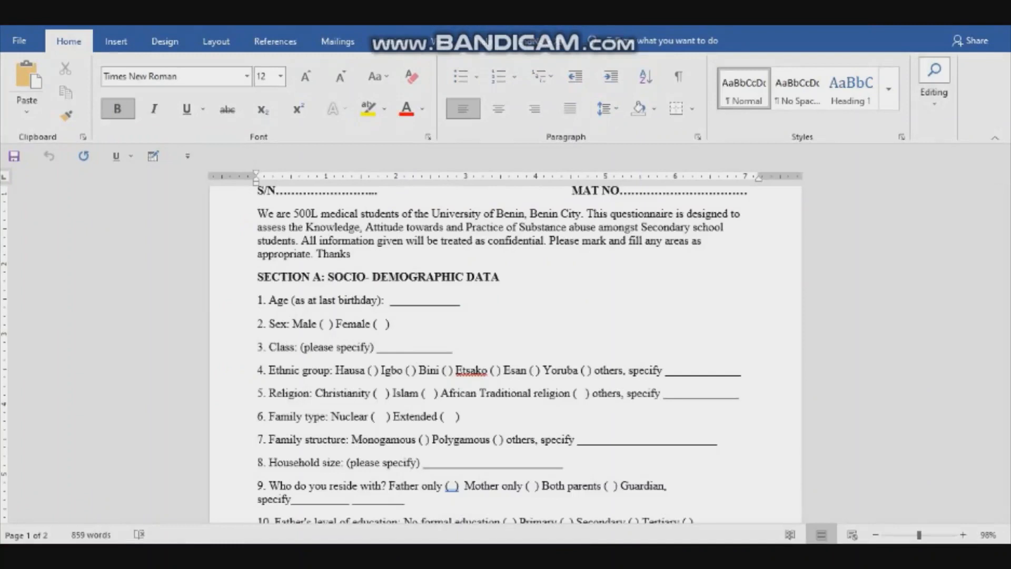
mouse_move(392, 556)
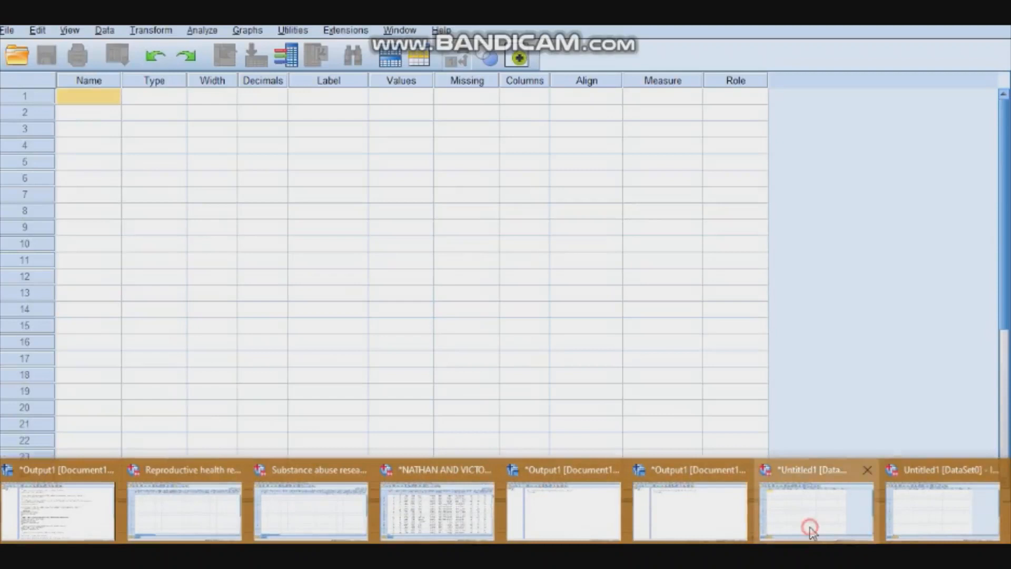
click(816, 529)
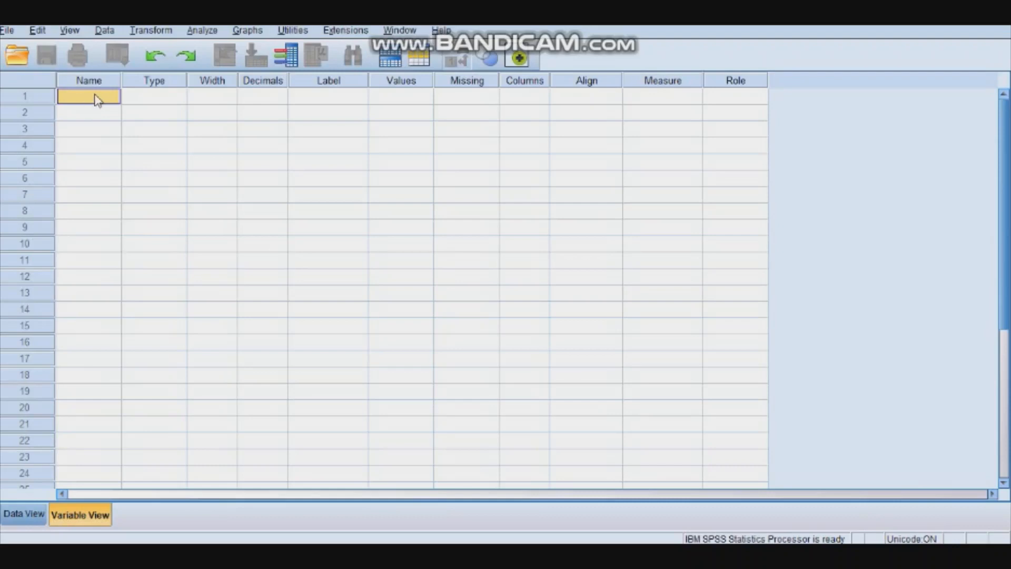
Name the first variable sex and look over the variable types available for it
text(sex)
click(150, 100)
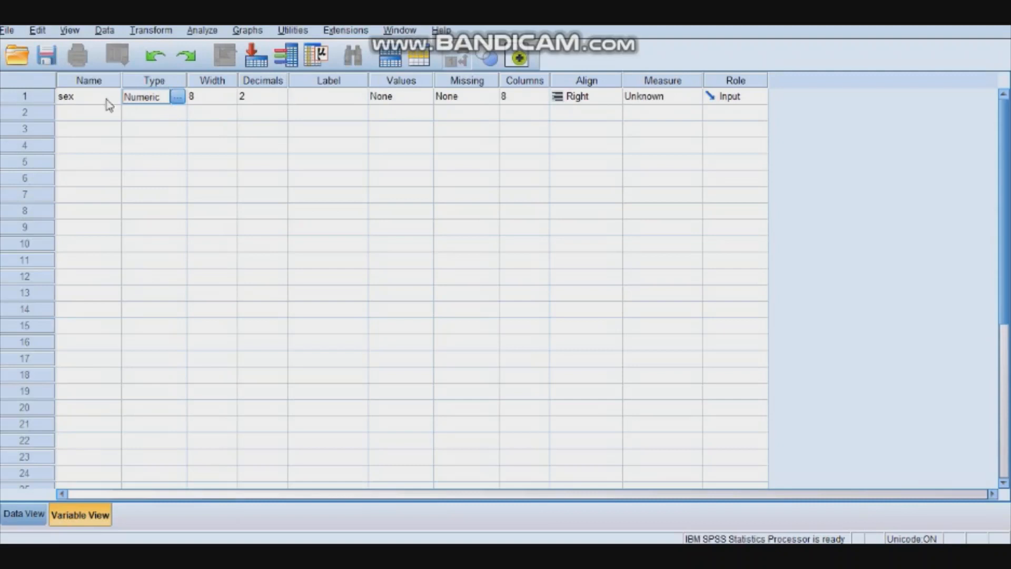
click(176, 95)
click(178, 96)
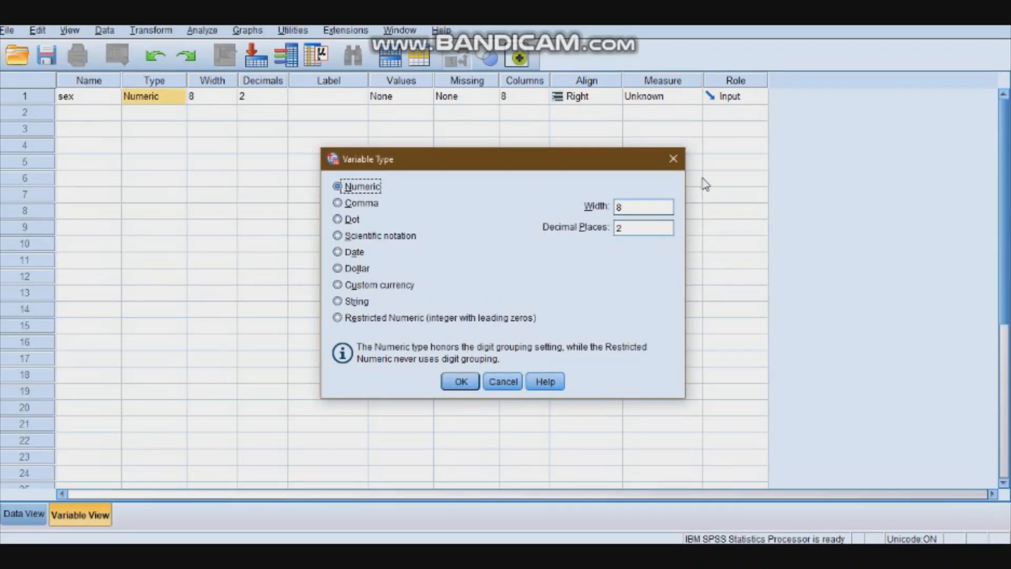
click(676, 161)
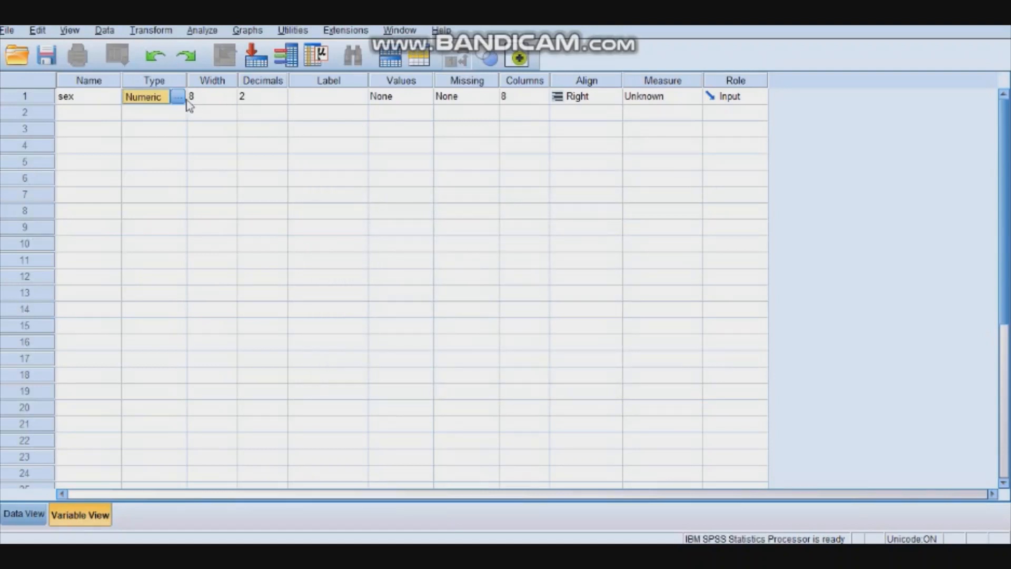
Set the sex variable's type to Date and look over the available date formats
click(178, 98)
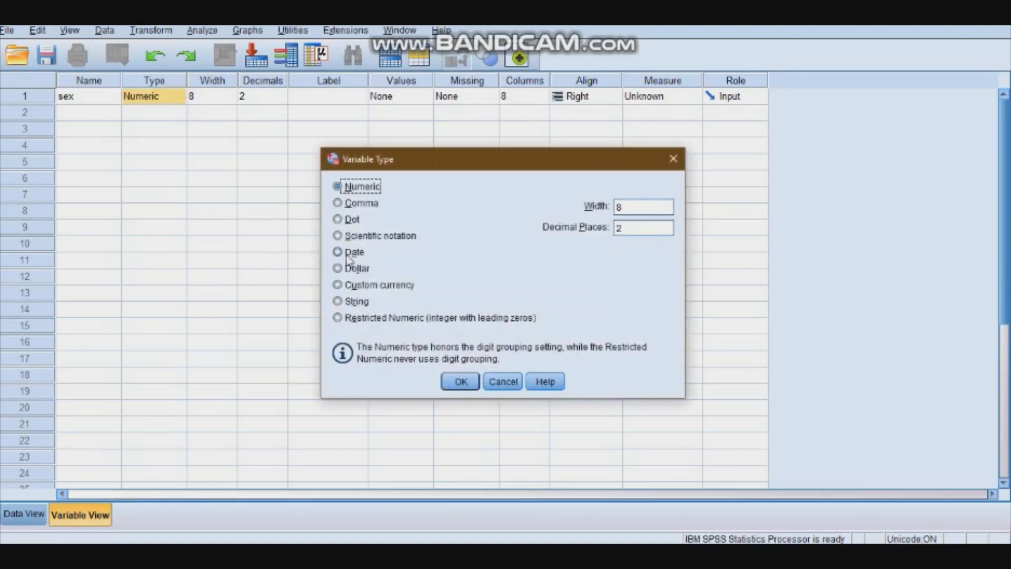
click(348, 253)
click(458, 382)
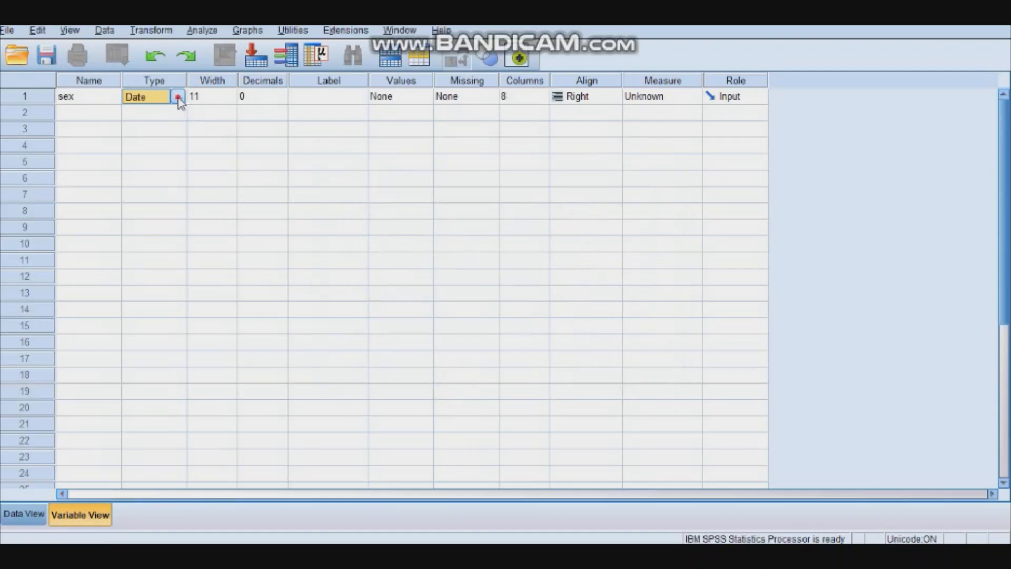
click(178, 97)
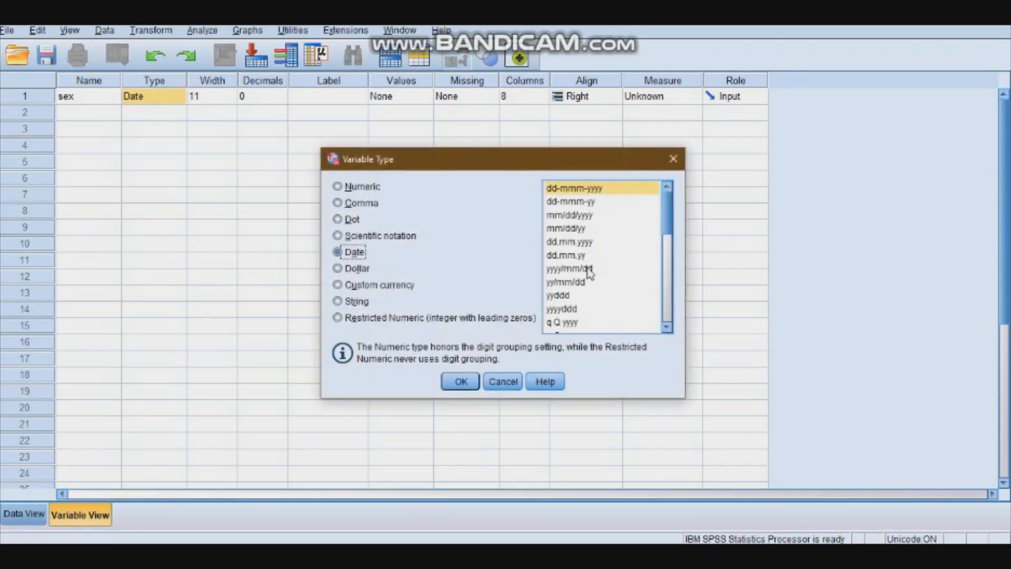
click(459, 383)
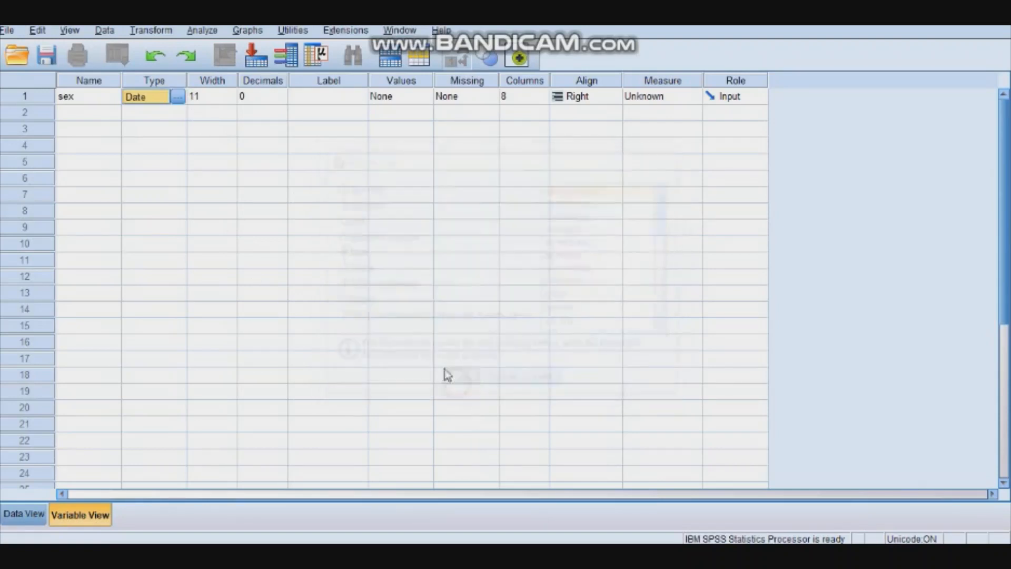
Set the sex variable's type back to Numeric
click(179, 98)
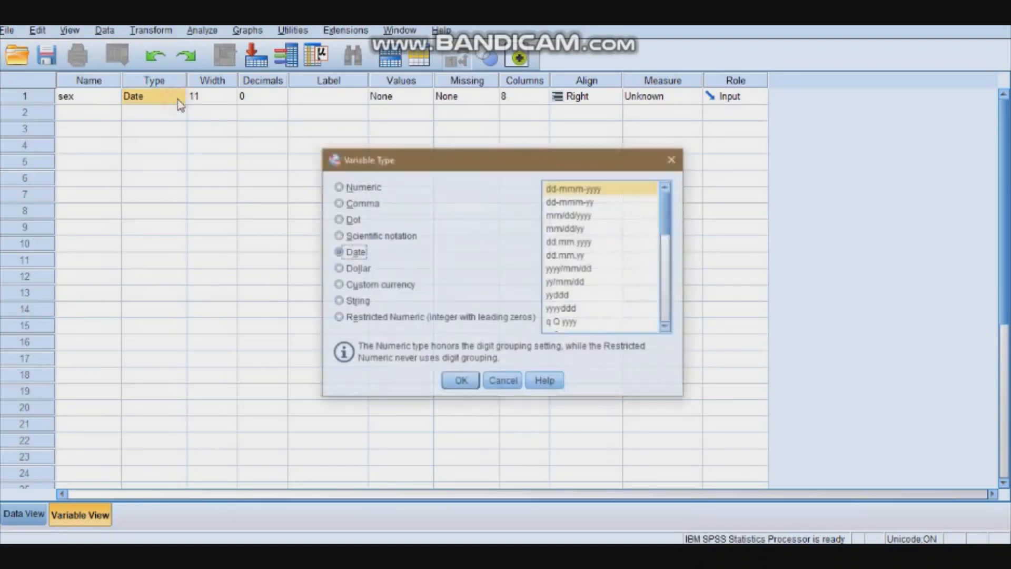
click(348, 187)
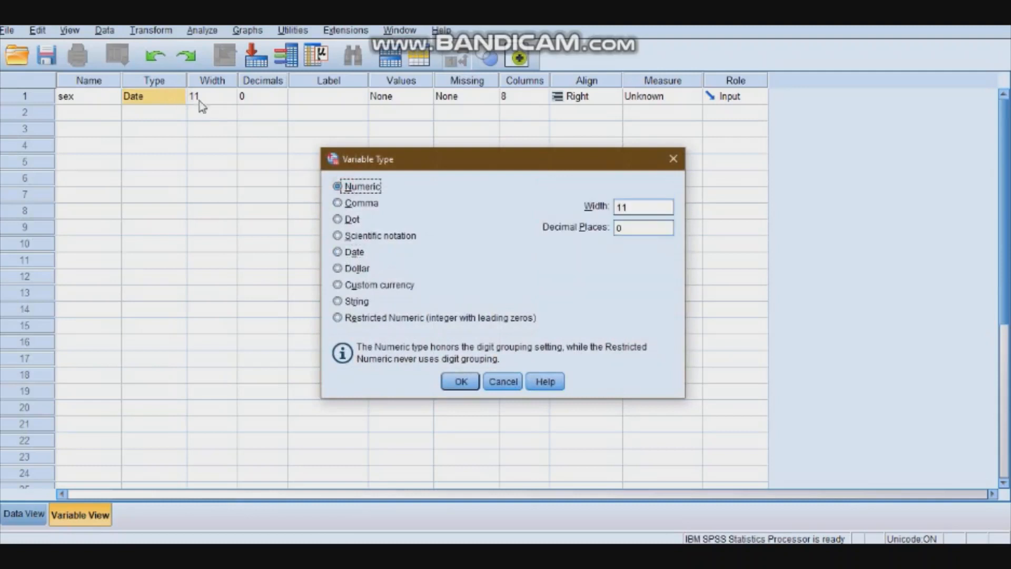
click(456, 380)
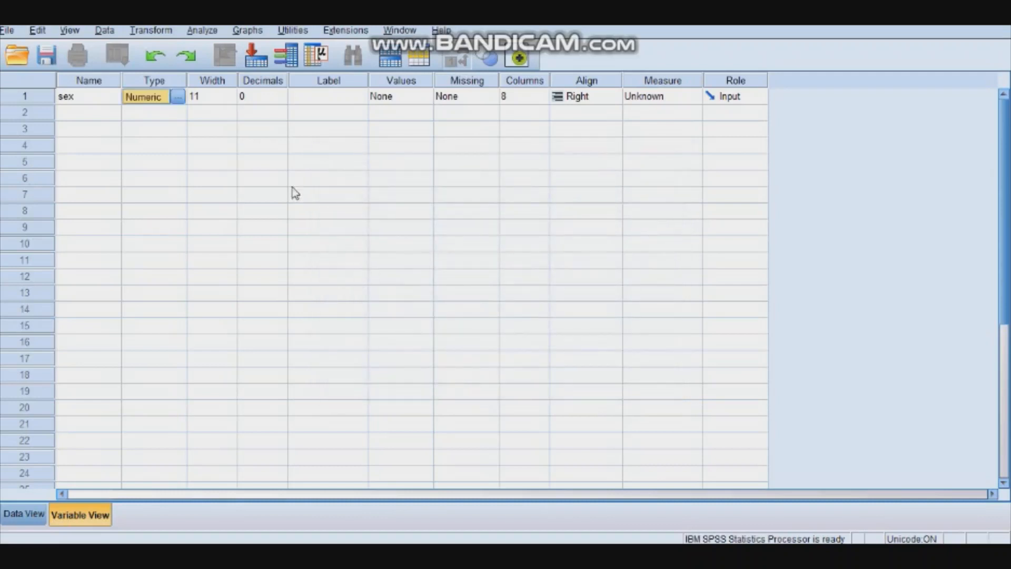
Check the sex column in Data View and reduce the variable's width to 9 in Variable View
click(224, 96)
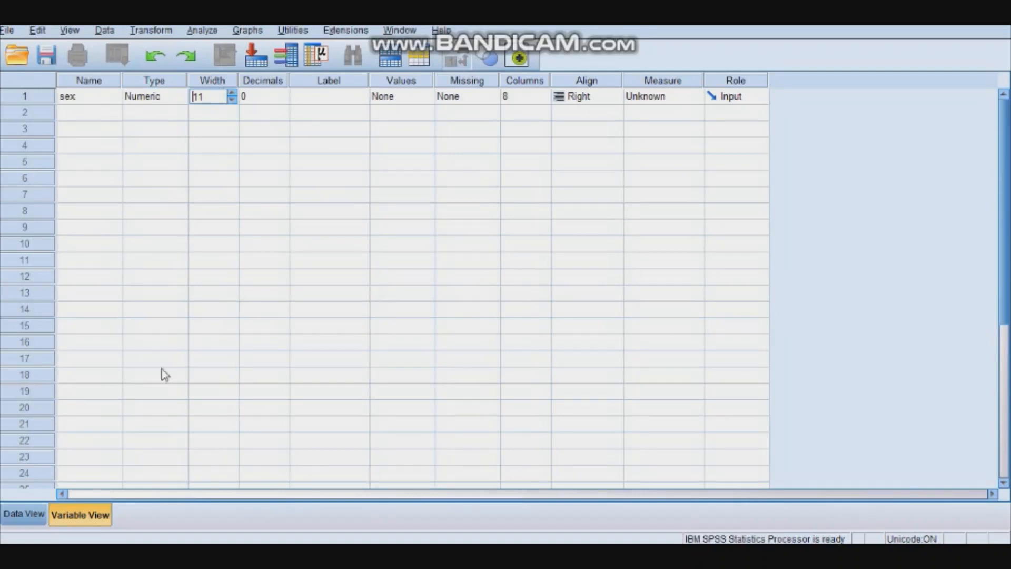
click(33, 512)
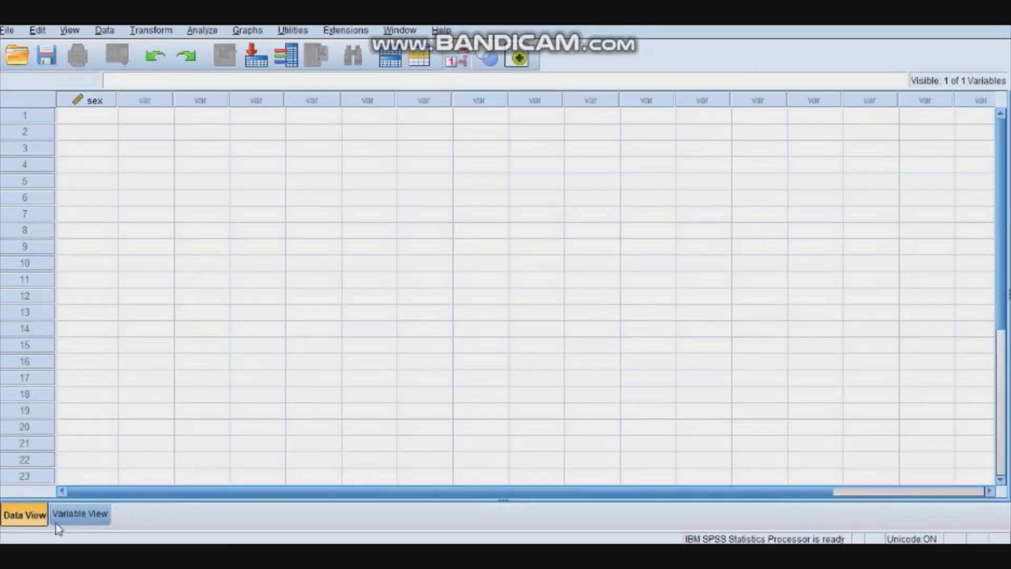
click(72, 520)
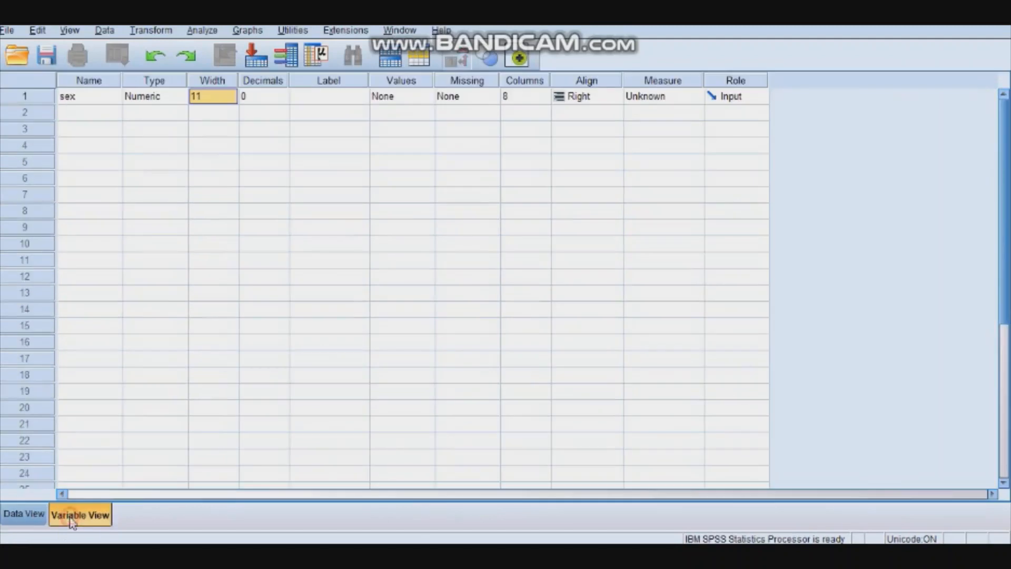
click(231, 99)
click(232, 100)
click(231, 100)
Try raising the sex variable's number of decimals and bring it back down to 0
click(258, 96)
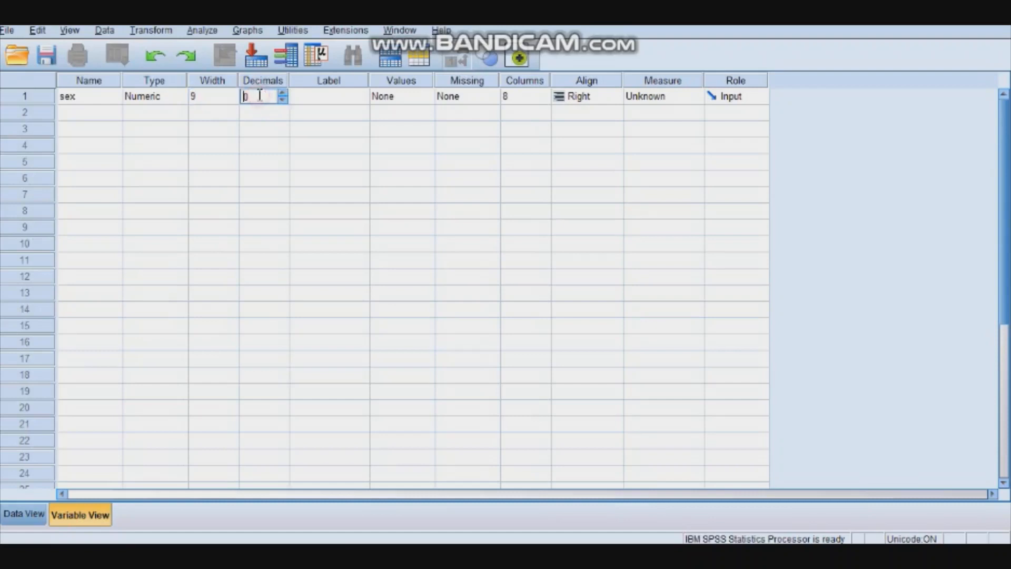
click(218, 98)
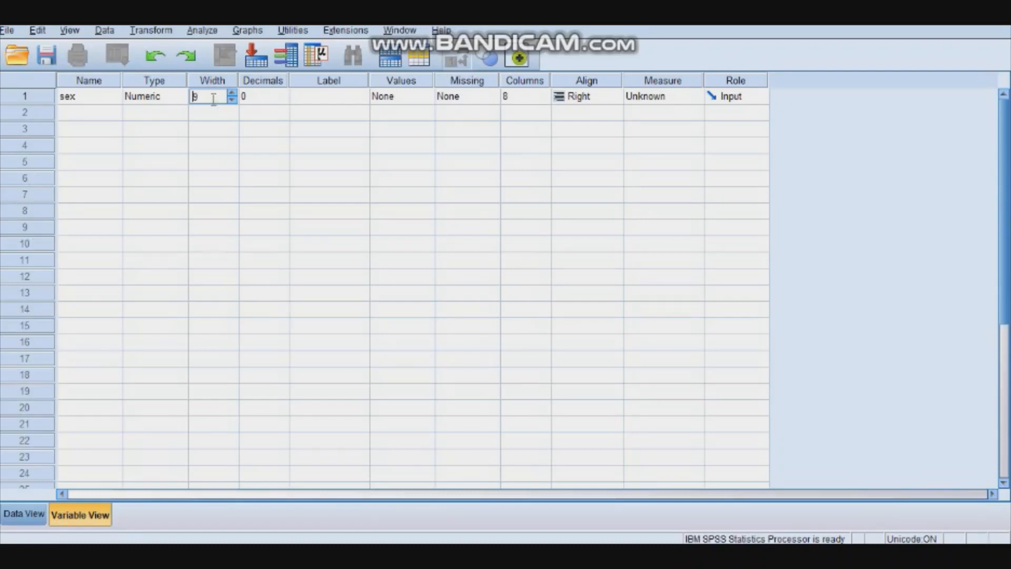
click(266, 95)
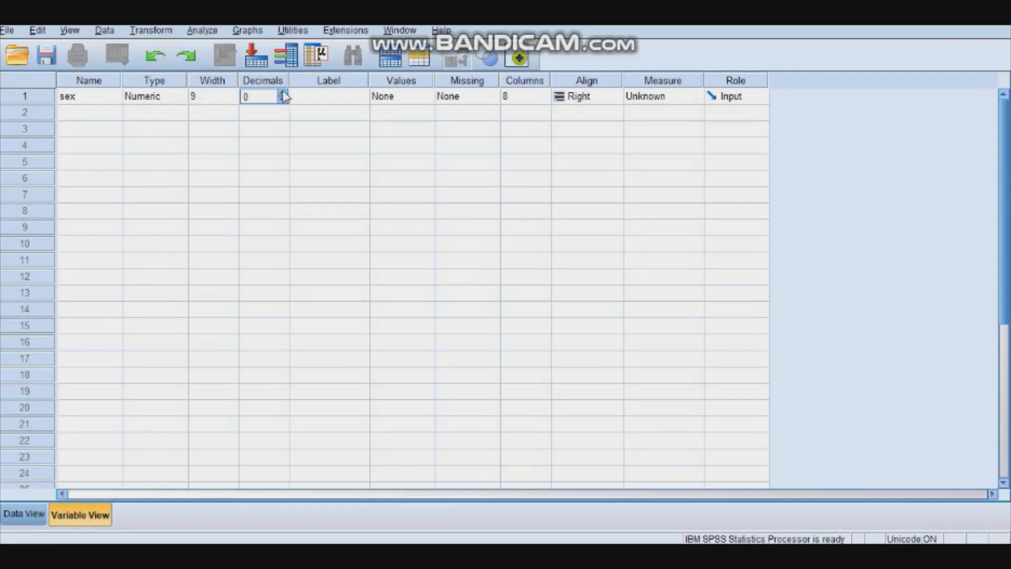
click(283, 93)
click(283, 93)
click(283, 93)
click(283, 100)
click(283, 101)
click(283, 102)
Enter the label "sex of respondents" for the sex variable
click(315, 107)
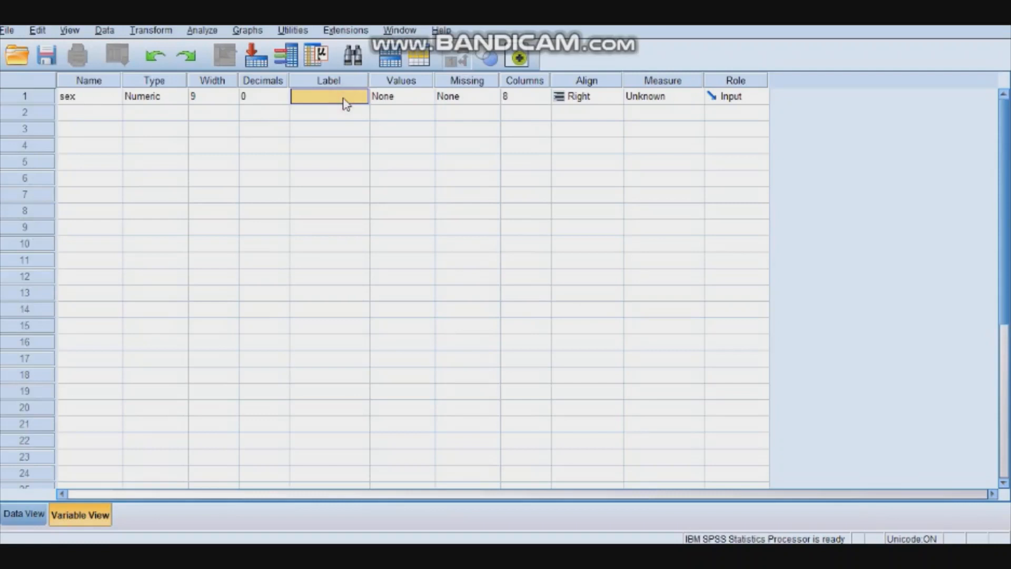
text(se)
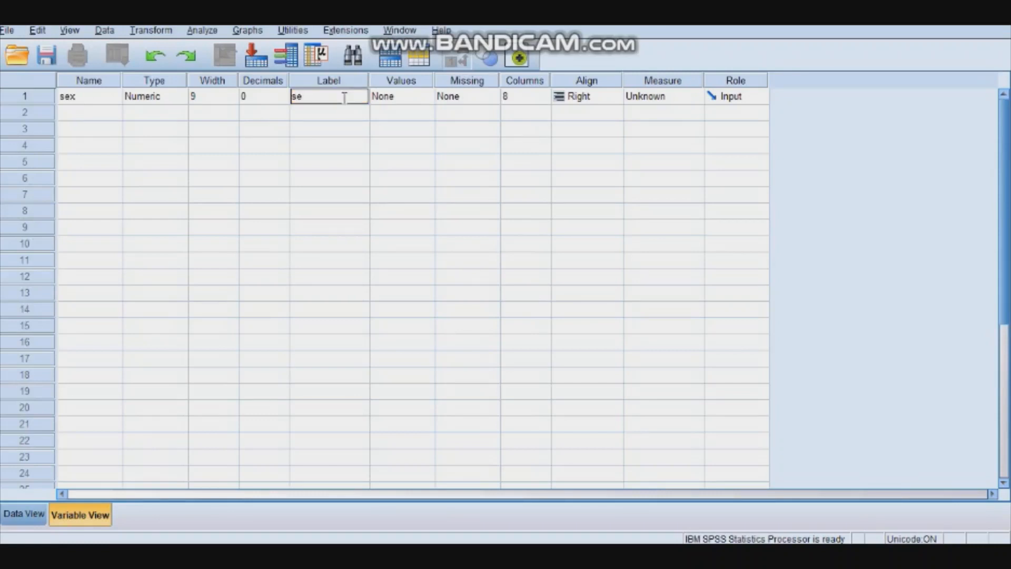
text(x of respondents)
Add the value label 1 = "male" for the sex variable
click(389, 101)
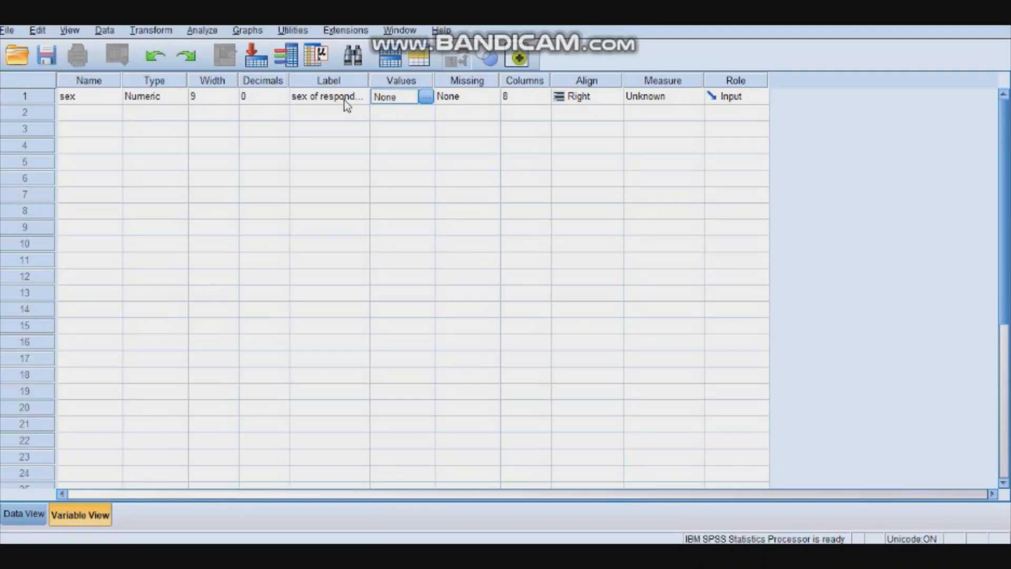
click(426, 96)
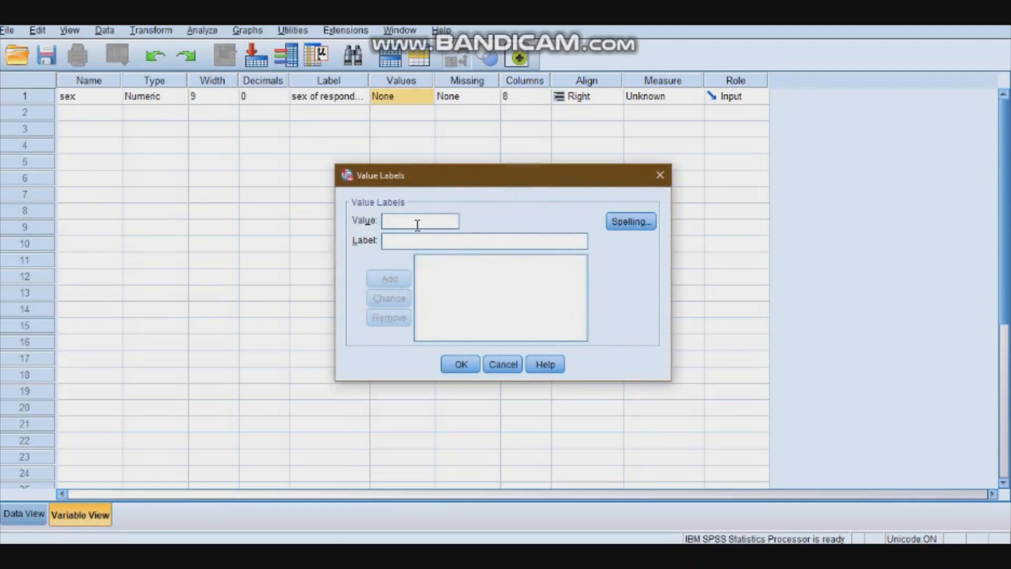
text(1)
click(415, 240)
text(male)
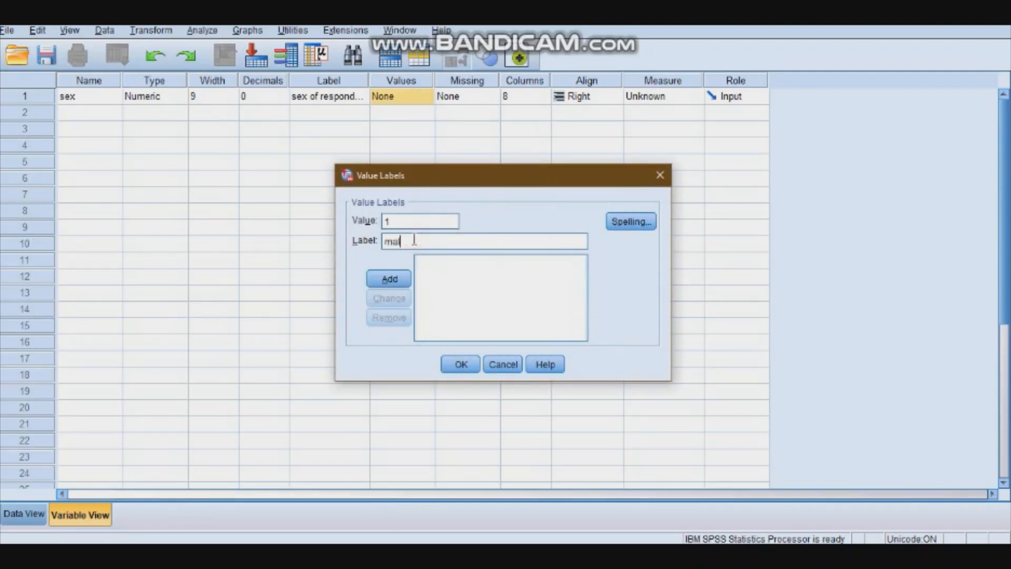
click(405, 279)
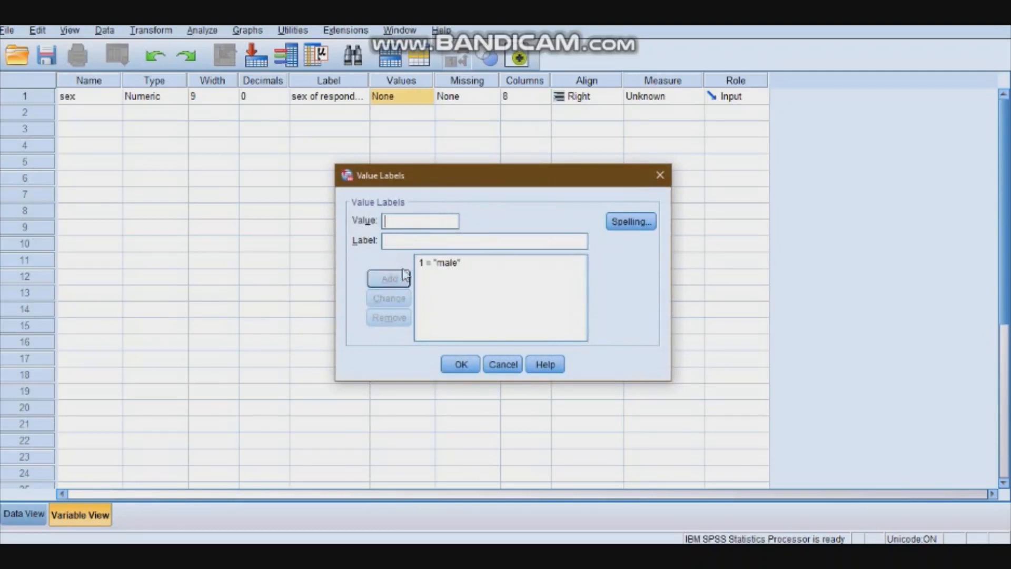
Add the value label 2 = "female", apply the value labels and reopen them for a check
click(402, 220)
text(2)
click(395, 241)
text(female)
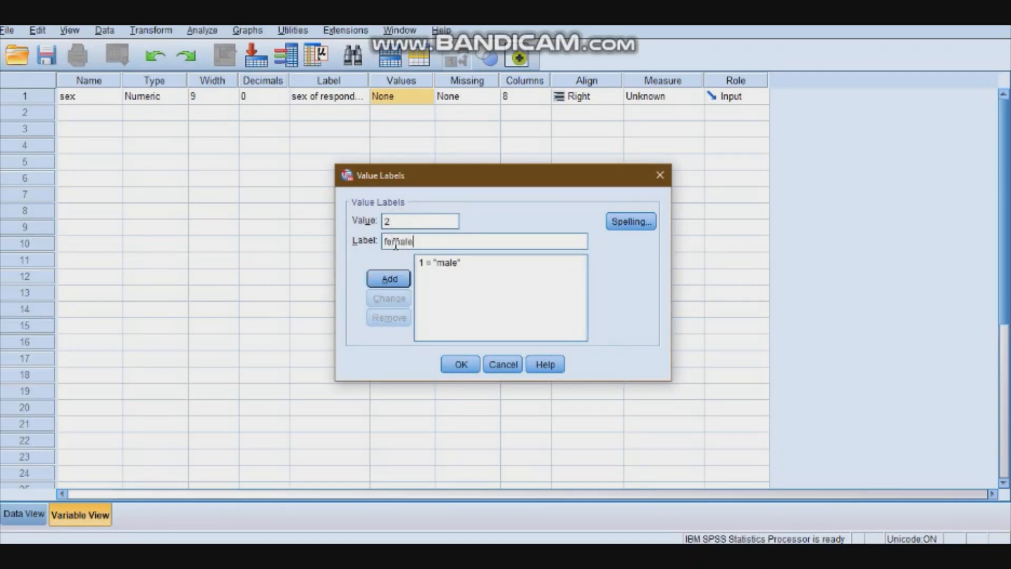
click(402, 281)
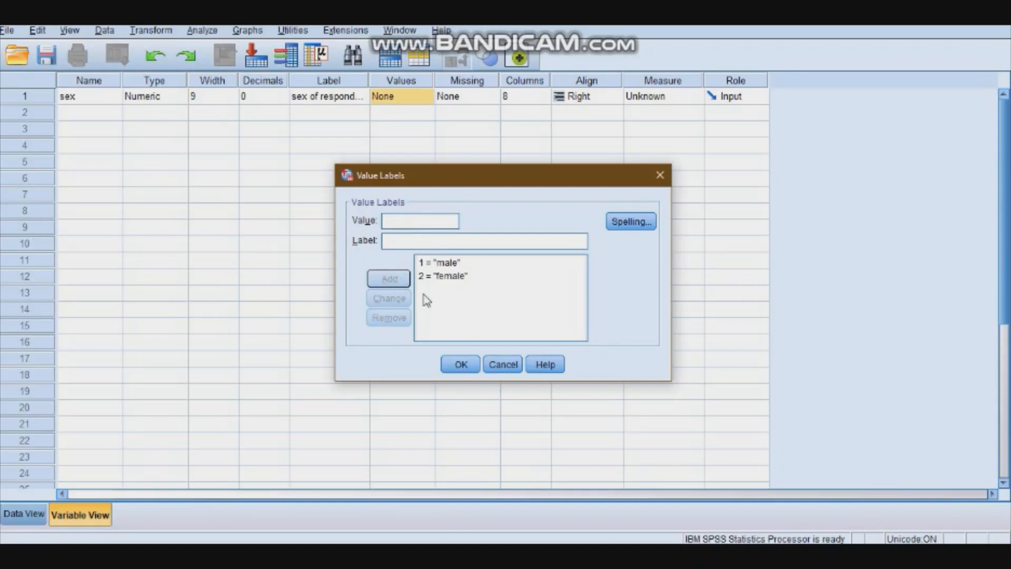
click(463, 365)
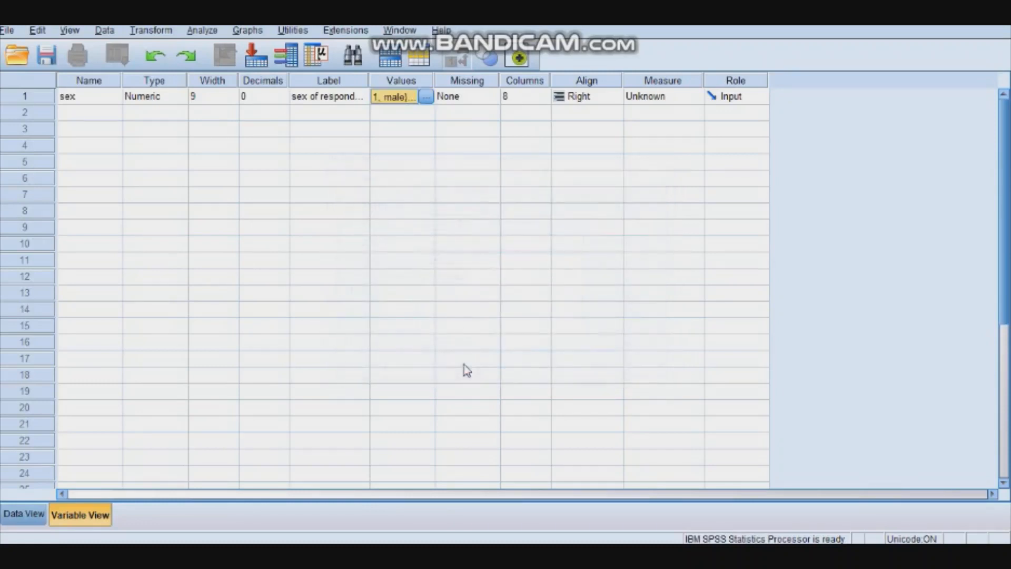
click(427, 99)
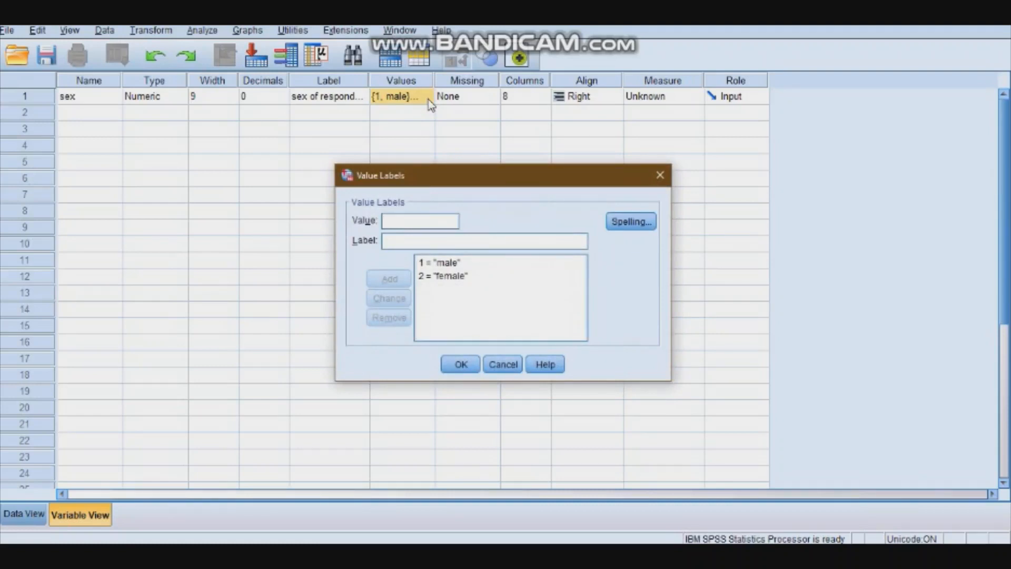
click(660, 175)
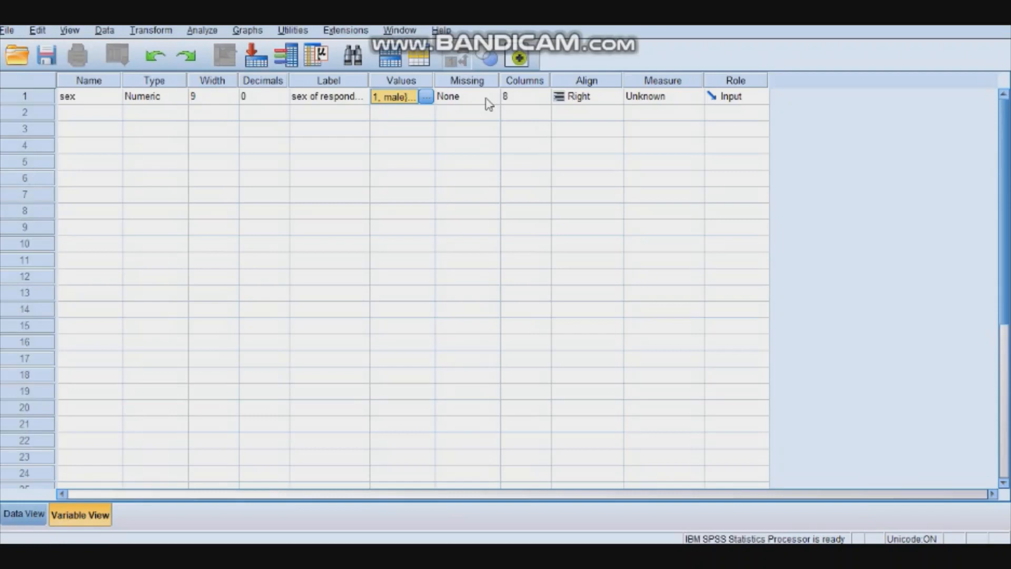
Define 999 as a discrete missing value for the sex variable
click(495, 100)
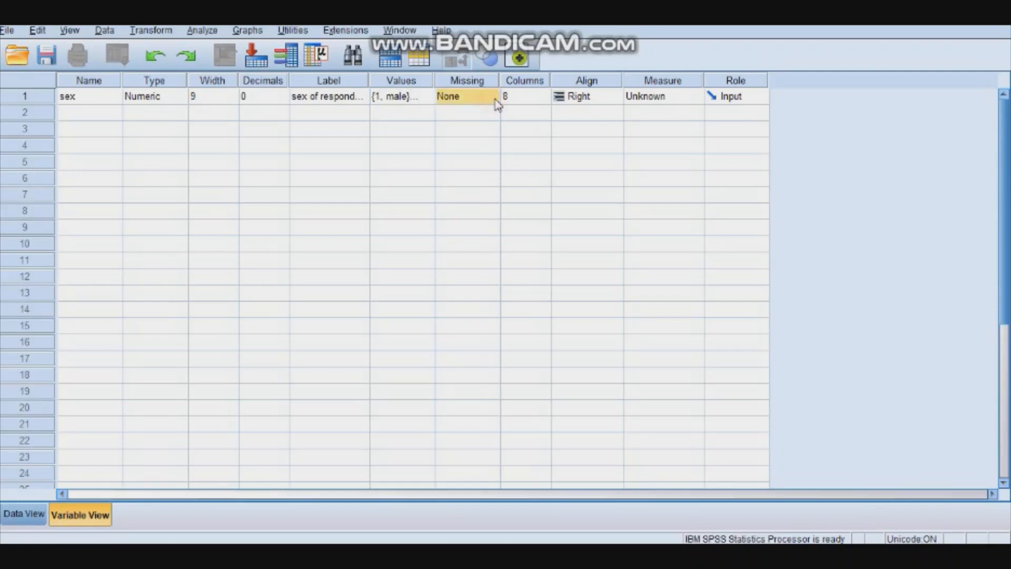
click(493, 97)
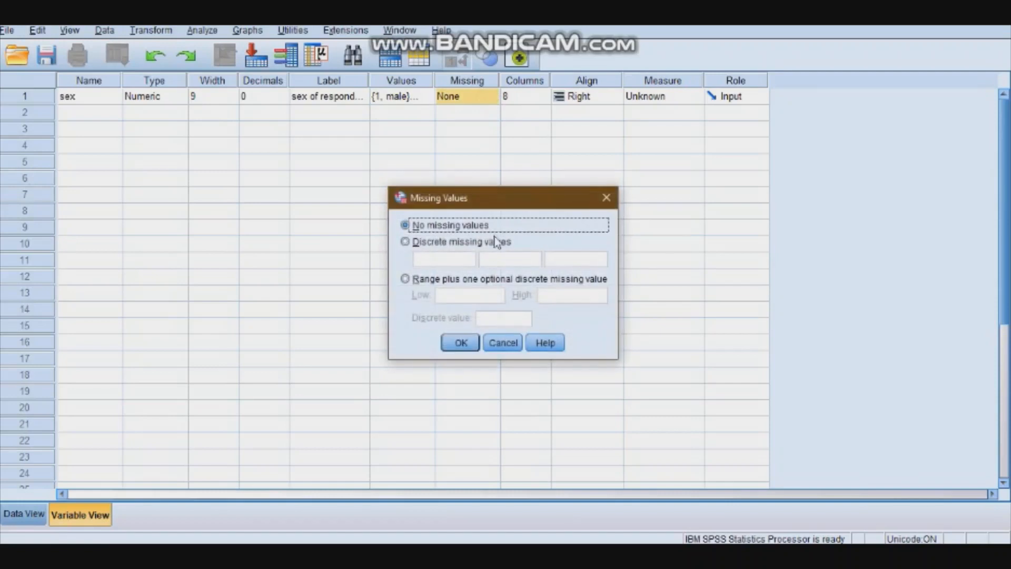
click(407, 243)
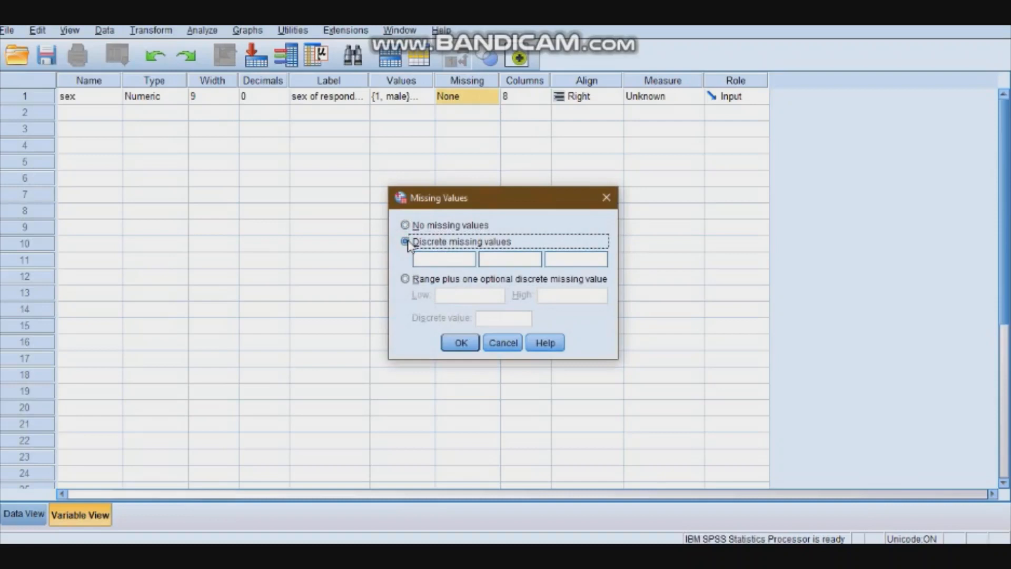
click(430, 260)
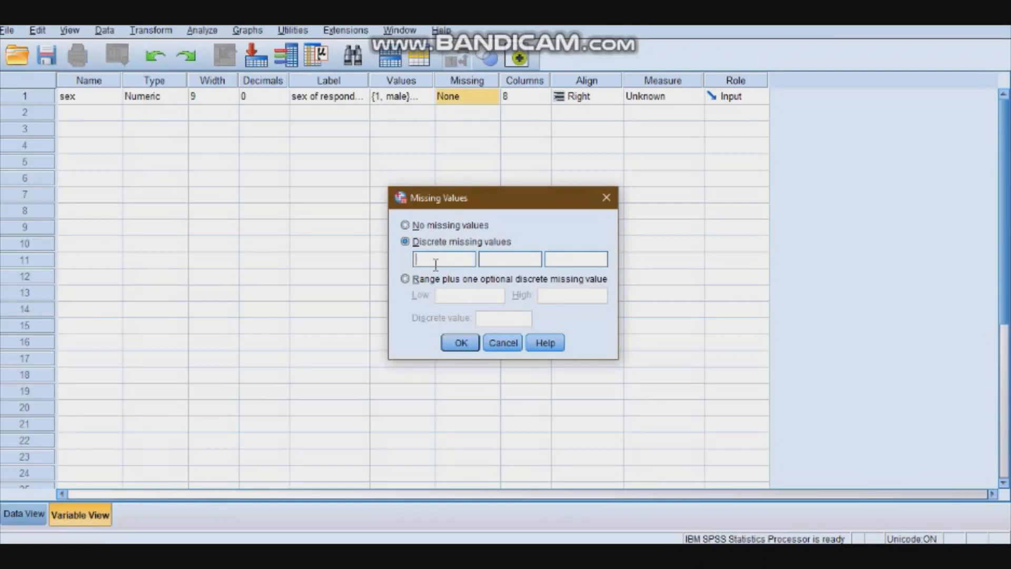
text(999)
click(461, 343)
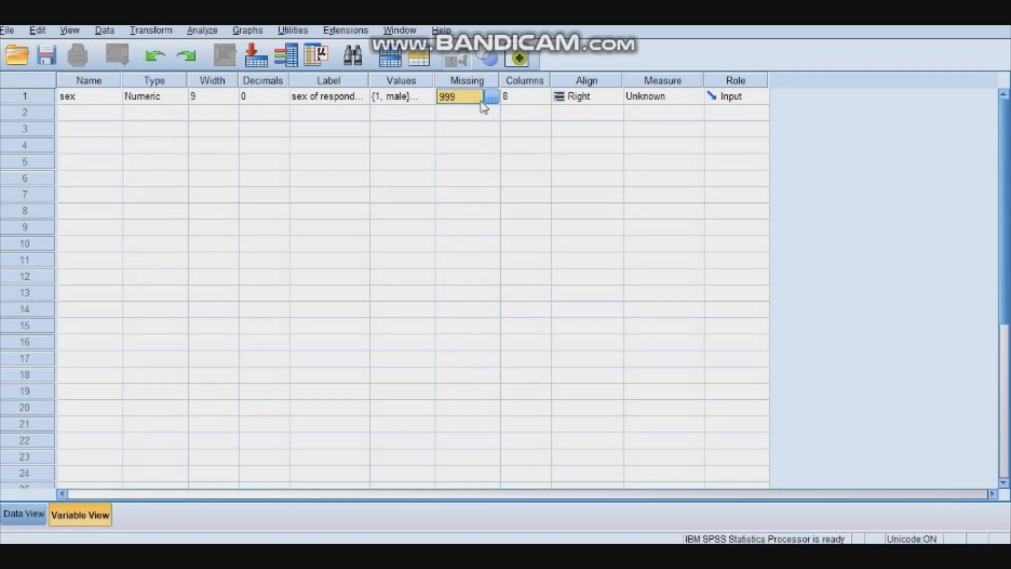
Increase the sex variable's column setting to 26 and check the widened column in Data View
click(545, 102)
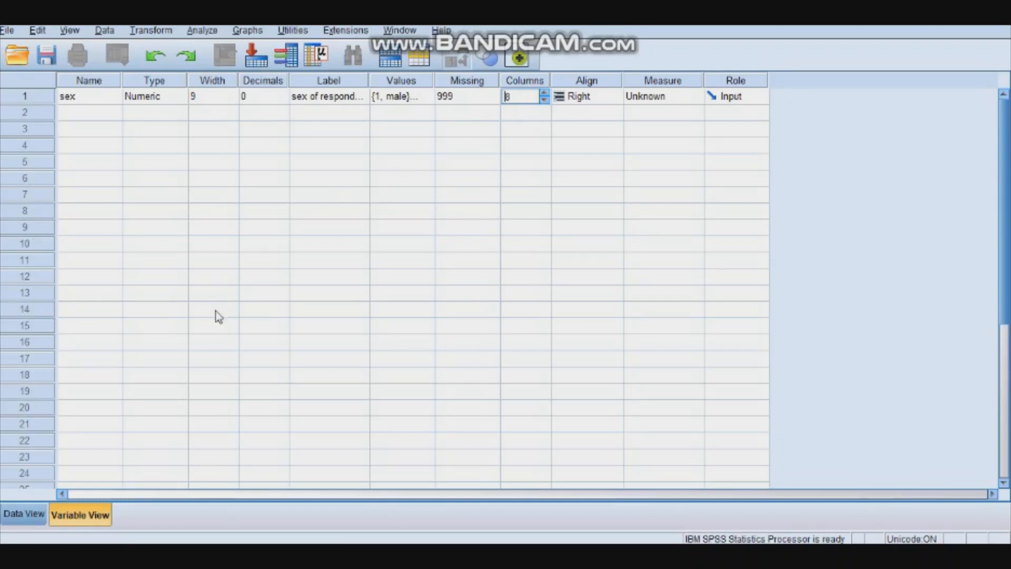
click(545, 95)
click(545, 95)
click(545, 95)
click(545, 95)
click(545, 95)
click(545, 95)
click(545, 95)
click(545, 94)
click(545, 95)
click(545, 95)
click(545, 95)
click(545, 94)
click(545, 94)
click(545, 95)
click(545, 95)
click(545, 95)
click(545, 95)
click(545, 94)
click(23, 513)
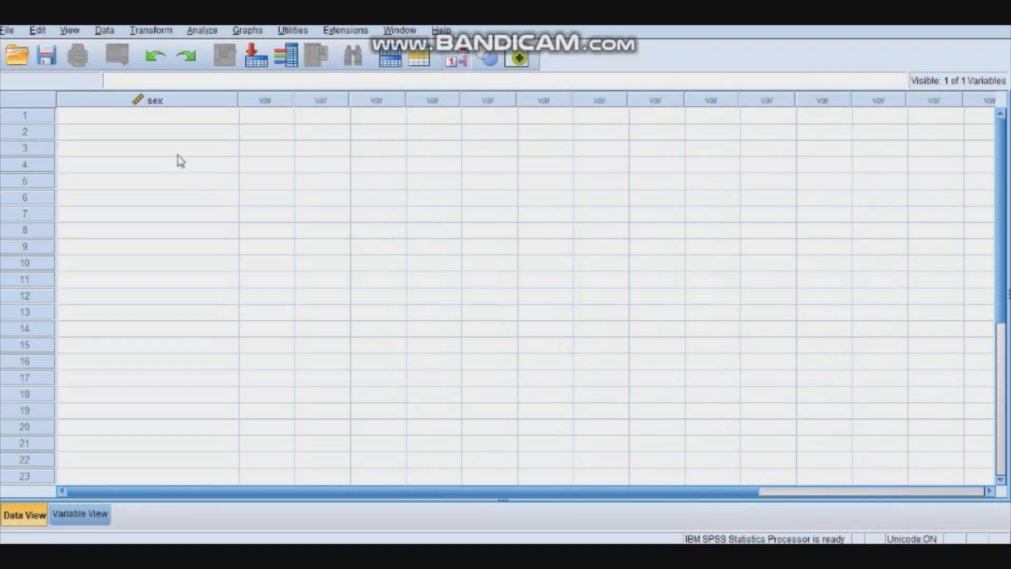
click(80, 513)
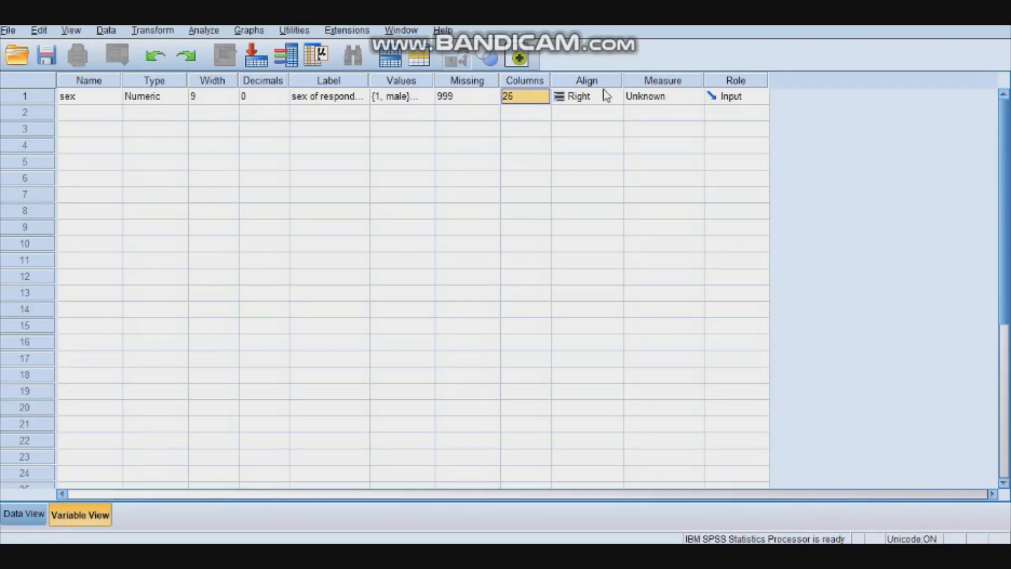
Open the measurement level choices for the sex variable
click(680, 97)
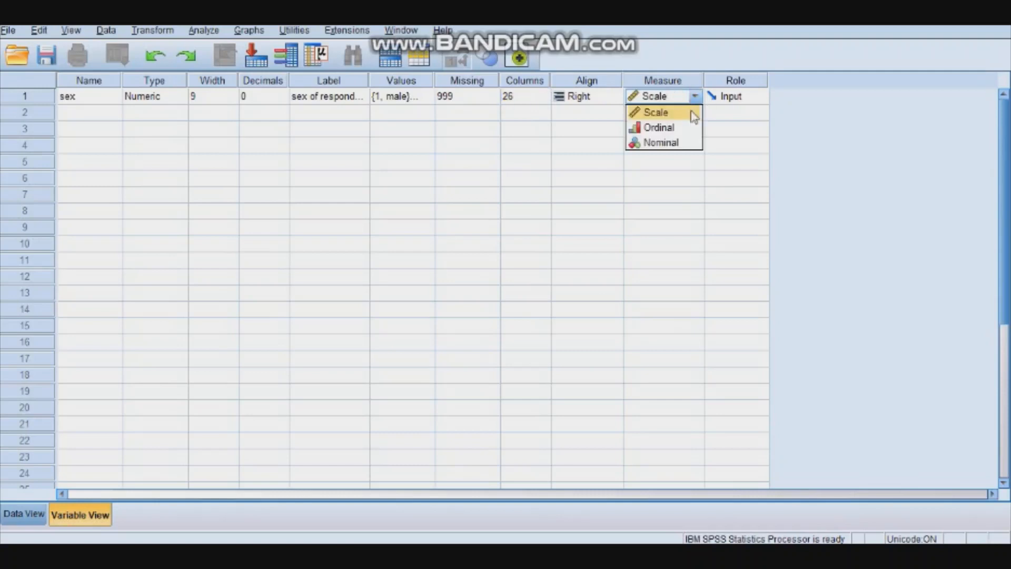